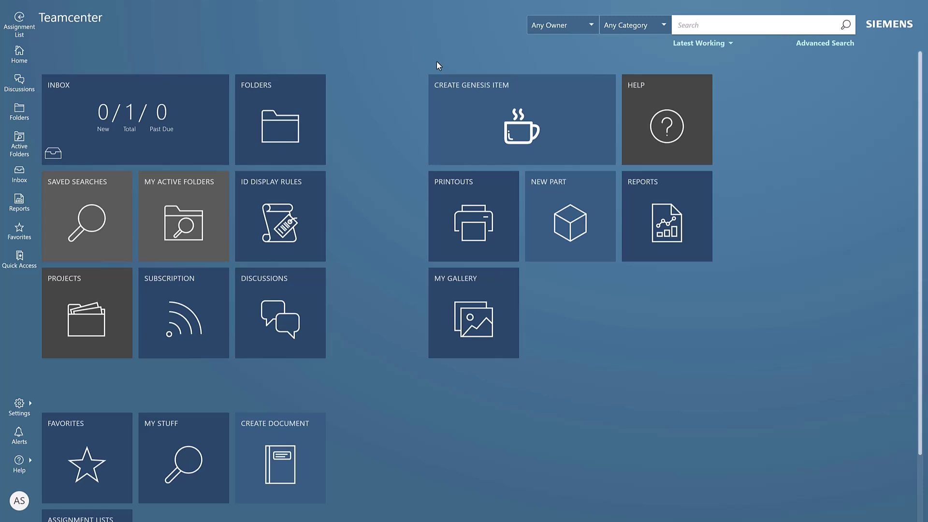
Open and close the user profile panel, then scroll down the home page
{"action": "left_click", "coordinate": [20, 502]}
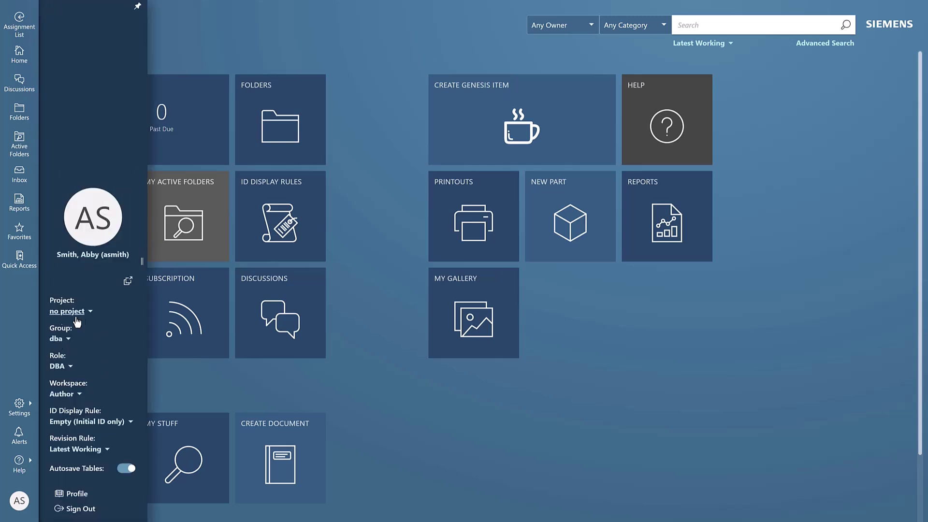
{"action": "left_click", "coordinate": [392, 327]}
{"action": "scroll", "coordinate": [392, 325], "scroll_direction": "down", "scroll_amount": 2}
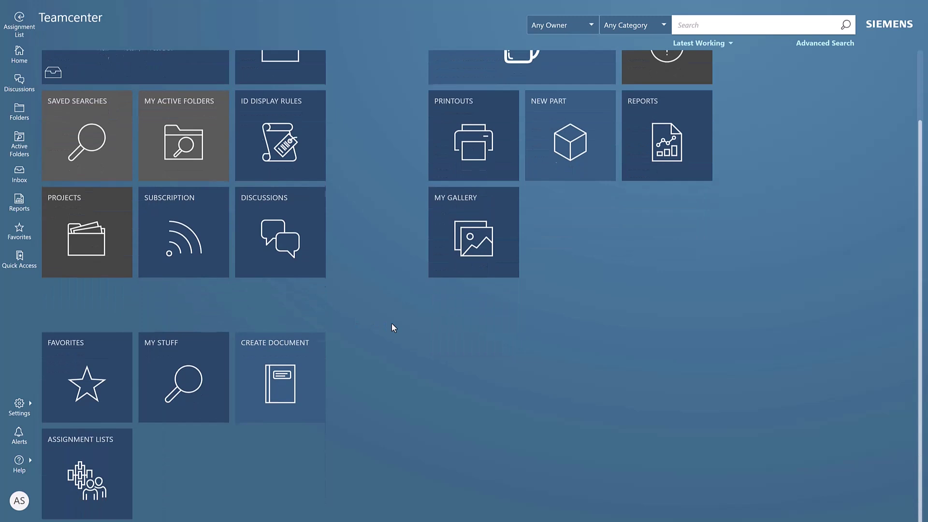
Open the Assignment Lists page and start creating a new assignment list
{"action": "left_click", "coordinate": [105, 504]}
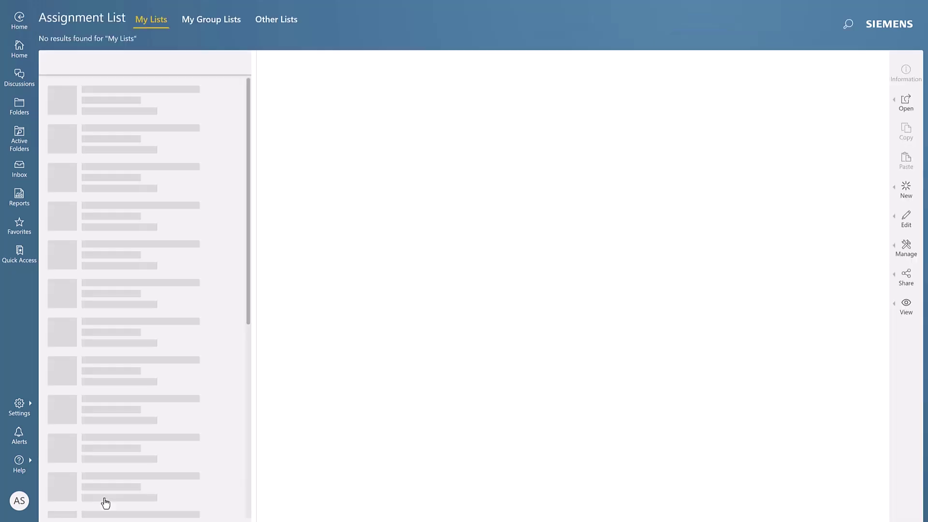
{"action": "left_click", "coordinate": [902, 193]}
{"action": "left_click", "coordinate": [851, 193]}
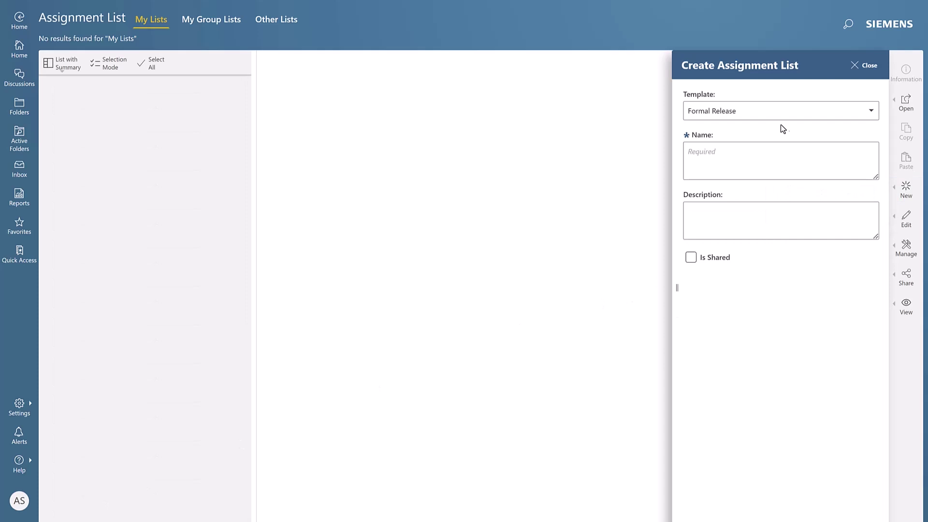
Choose the Formal Release template, name the list 'ReleaseList', and mark it as shared
{"action": "left_click", "coordinate": [760, 114]}
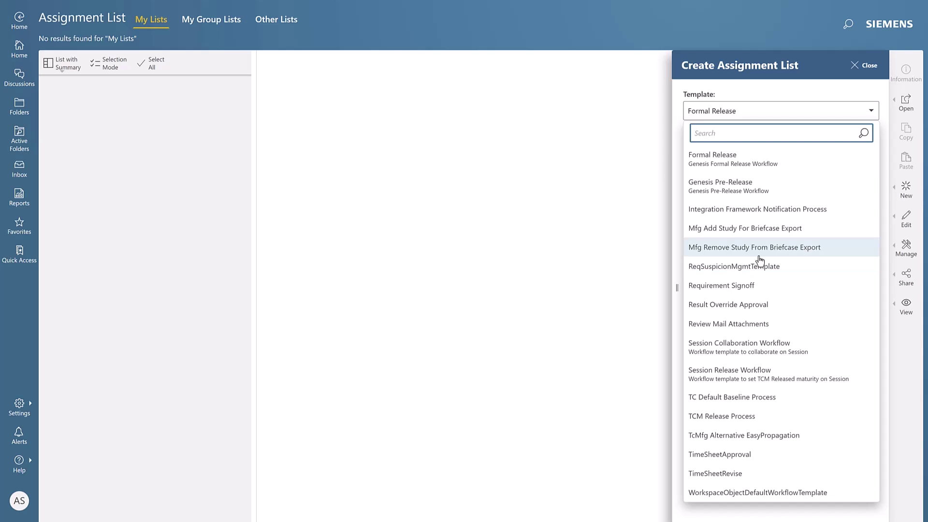
{"action": "left_click", "coordinate": [756, 160]}
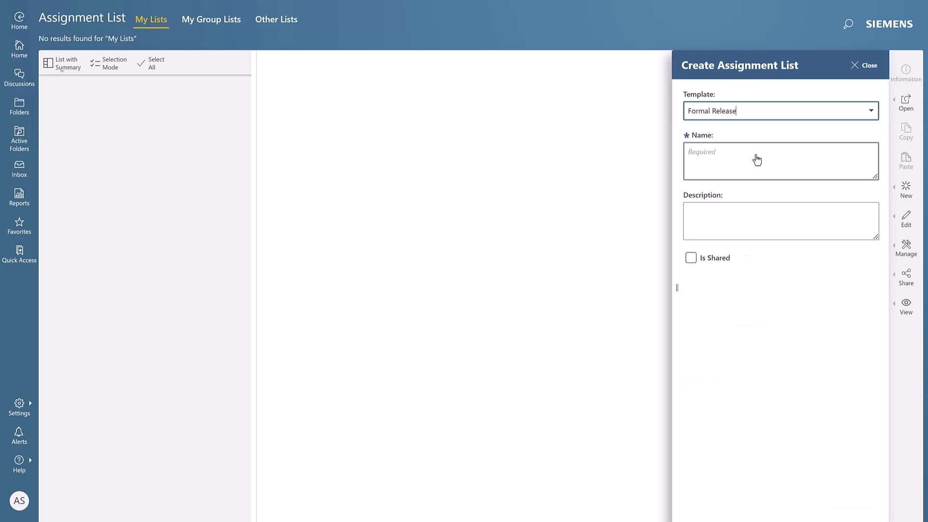
{"action": "left_click", "coordinate": [727, 154]}
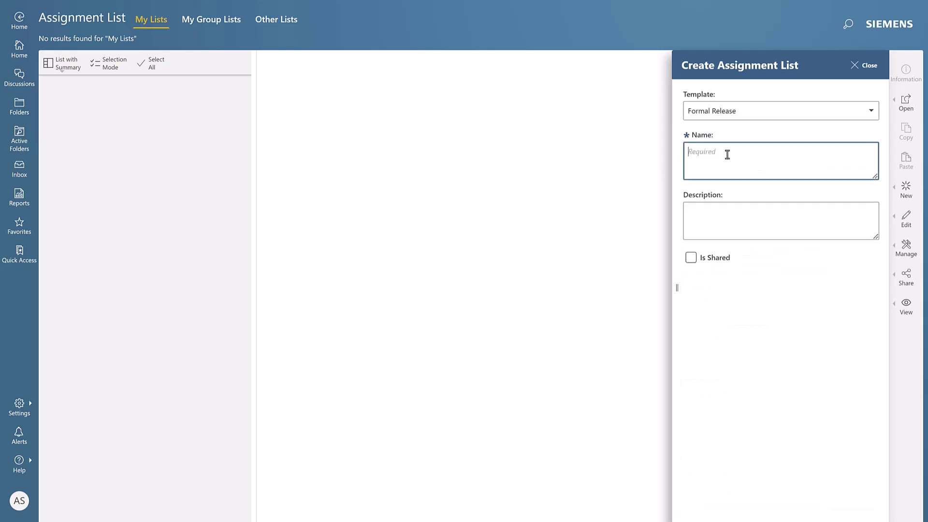
{"action": "type", "text": "Release"}
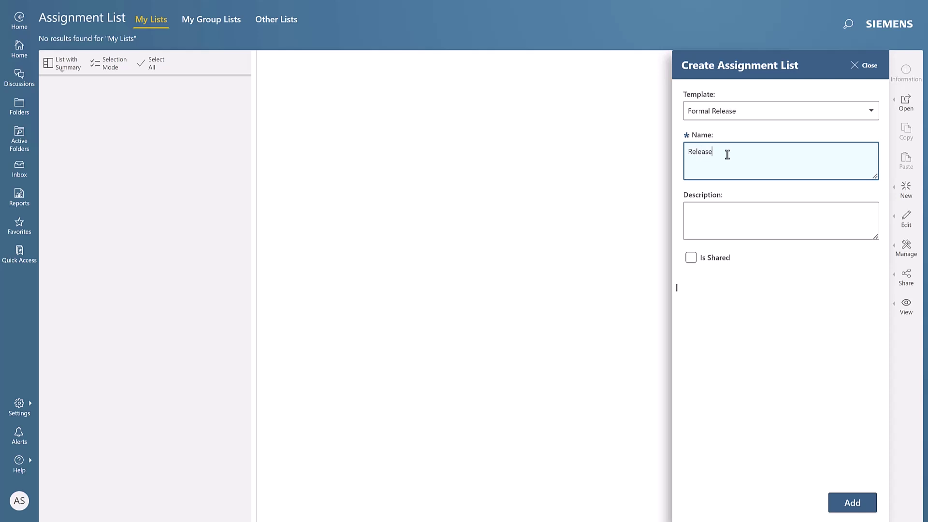
{"action": "type", "text": "List"}
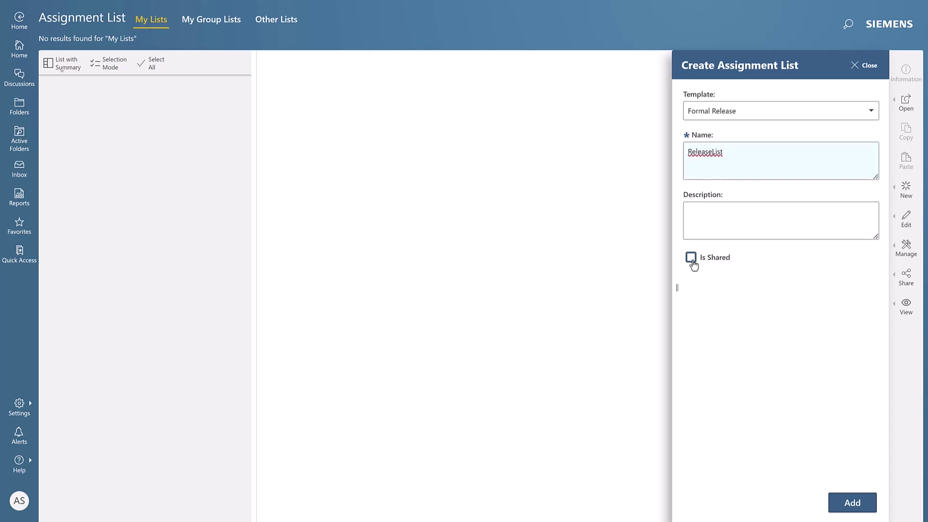
{"action": "left_click", "coordinate": [692, 261]}
Add ReleaseList and view its five Formal Release tasks, dismissing the Edit menu unused
{"action": "left_click", "coordinate": [850, 510]}
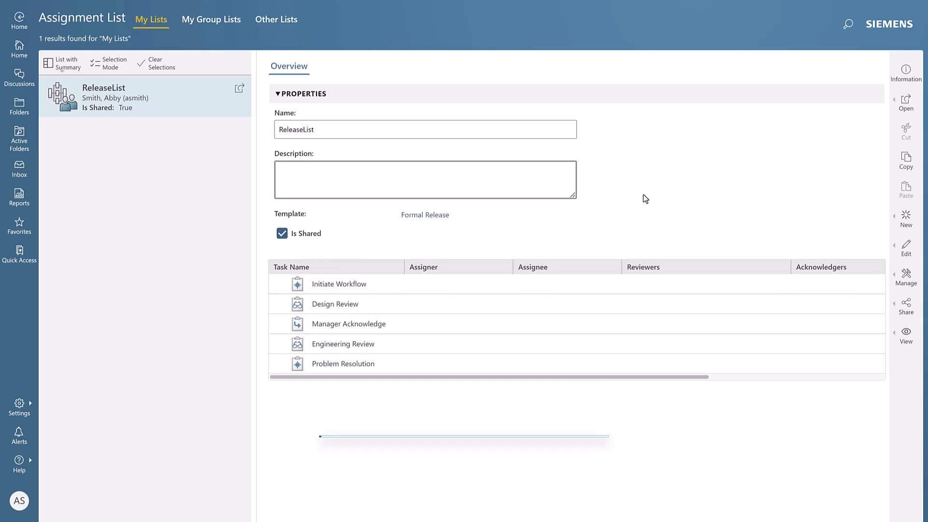
{"action": "left_click", "coordinate": [907, 253]}
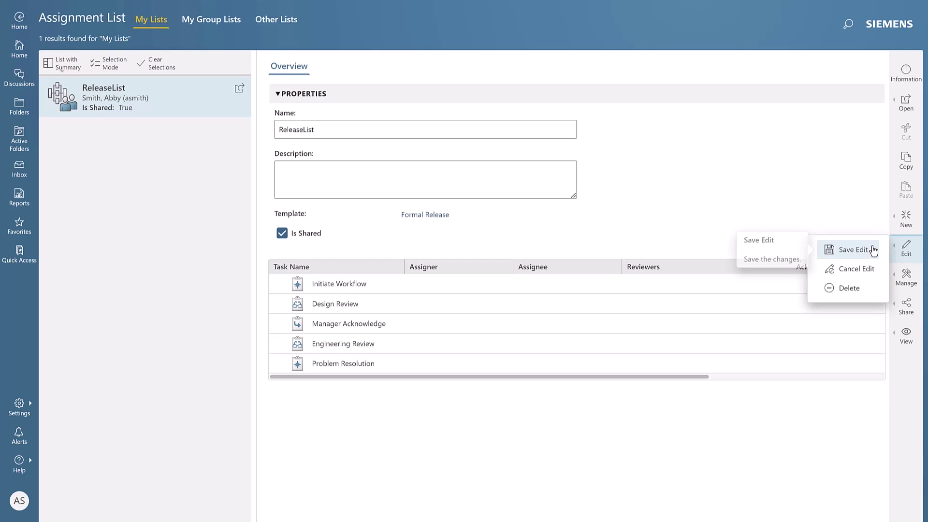
{"action": "left_click", "coordinate": [764, 191]}
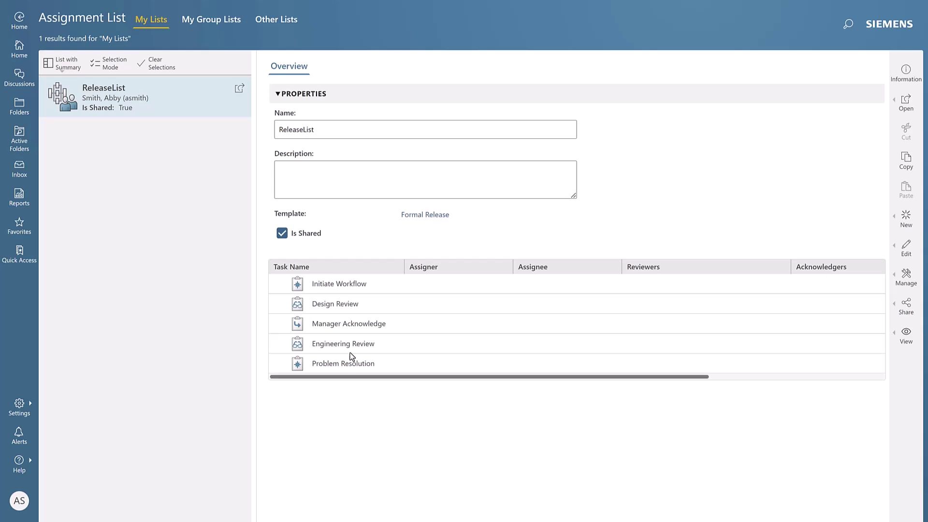
Fill the Design Review task's 1 Required reviewer slot with an Engineering designer and save
{"action": "left_click", "coordinate": [340, 305]}
{"action": "left_click_drag", "start_coordinate": [457, 290], "coordinate": [240, 285]}
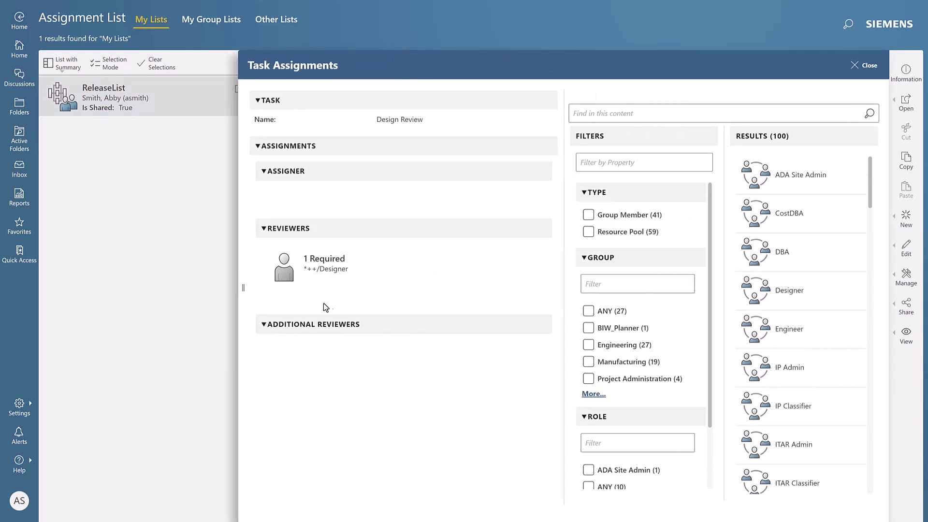
{"action": "left_click", "coordinate": [323, 271]}
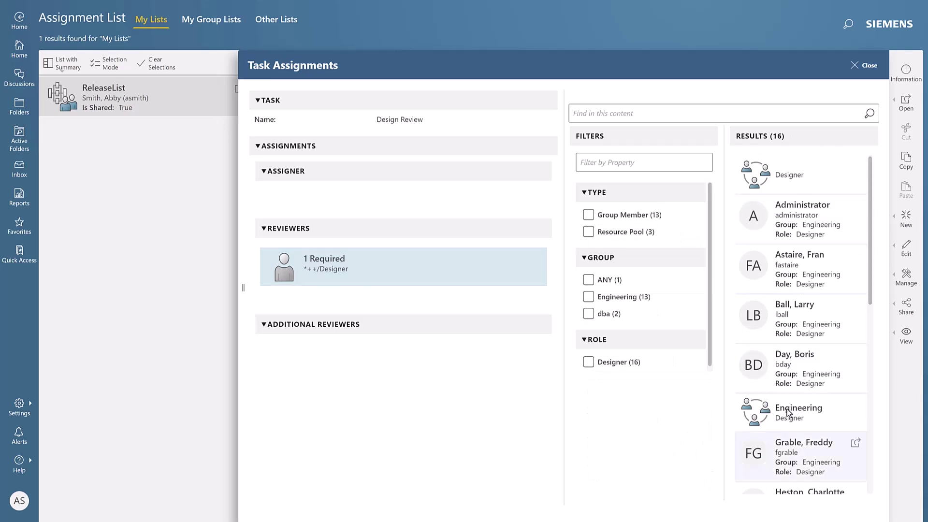
{"action": "scroll", "coordinate": [777, 237], "scroll_direction": "down", "scroll_amount": 3}
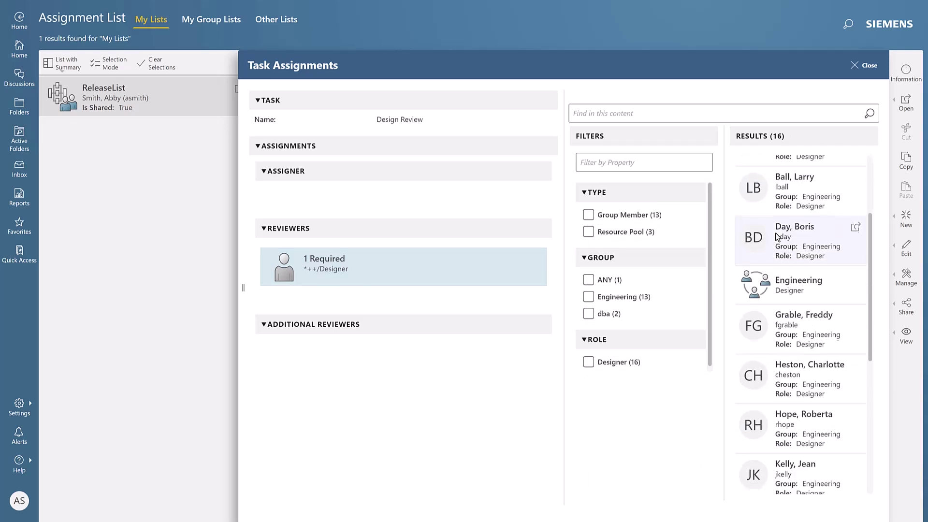
{"action": "scroll", "coordinate": [777, 236], "scroll_direction": "up", "scroll_amount": 3}
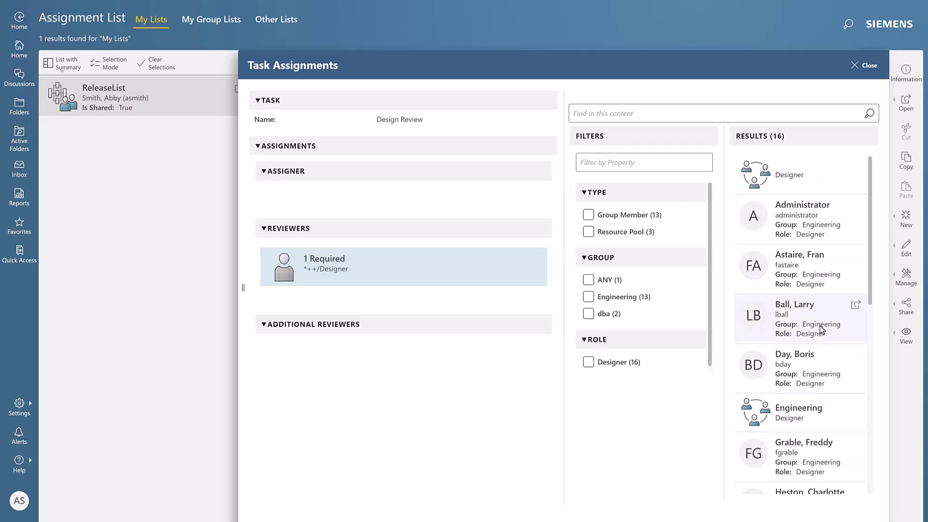
{"action": "scroll", "coordinate": [819, 321], "scroll_direction": "down", "scroll_amount": 1}
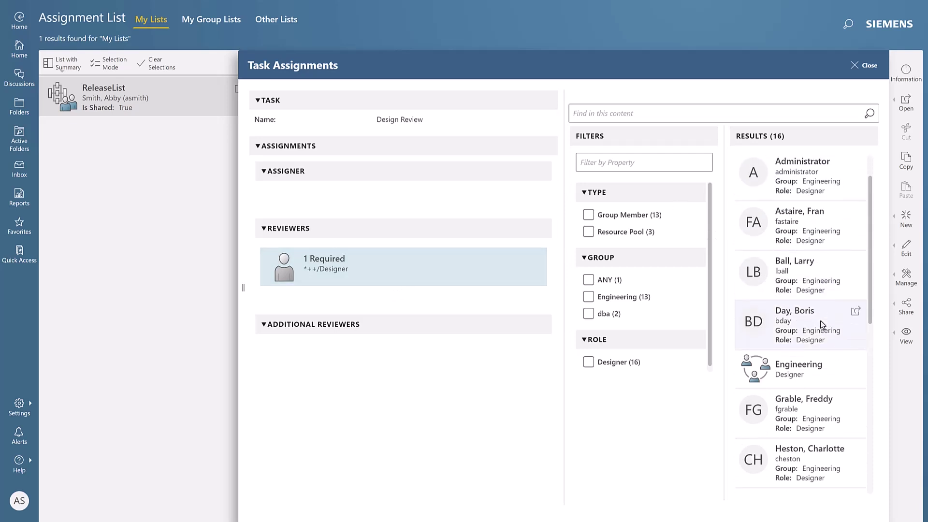
{"action": "left_click", "coordinate": [822, 263]}
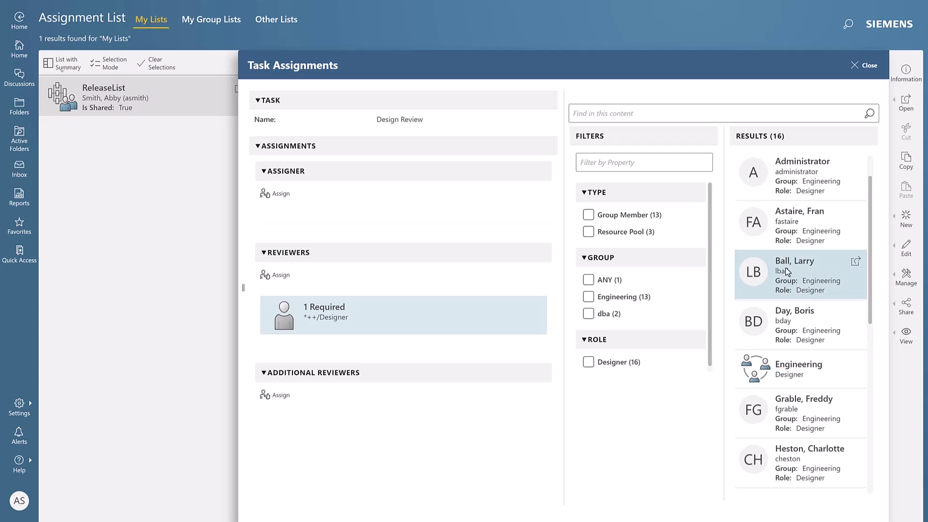
{"action": "left_click", "coordinate": [257, 279]}
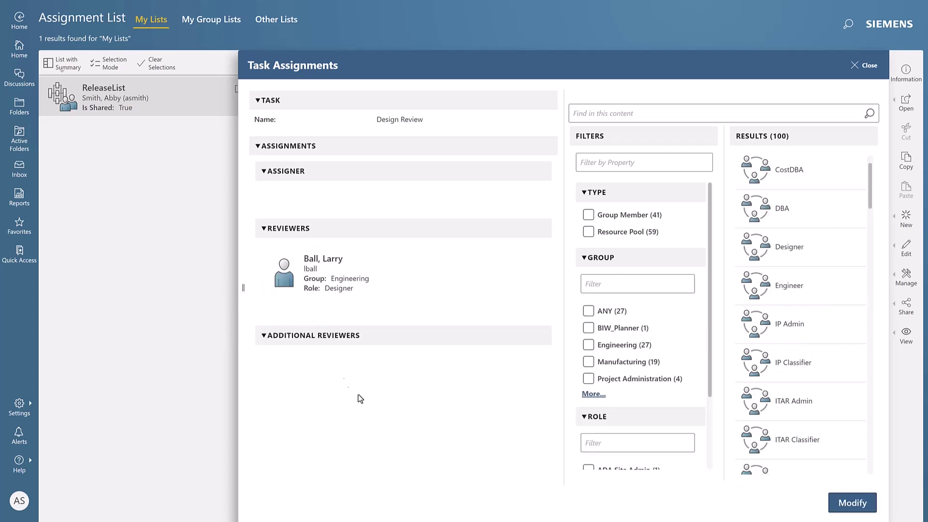
{"action": "left_click", "coordinate": [847, 505]}
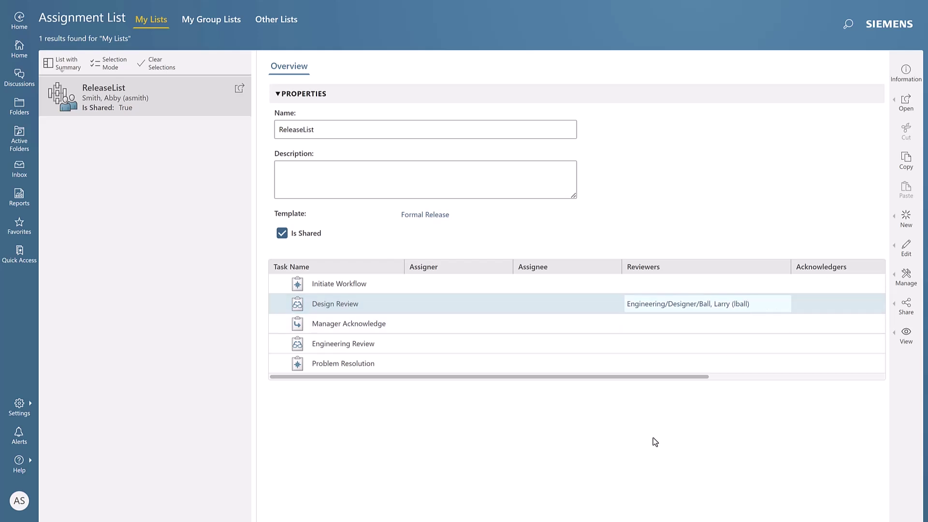
Make a Manufacturing manager the Manager Acknowledge task's required reviewer and confirm
{"action": "left_click", "coordinate": [375, 320]}
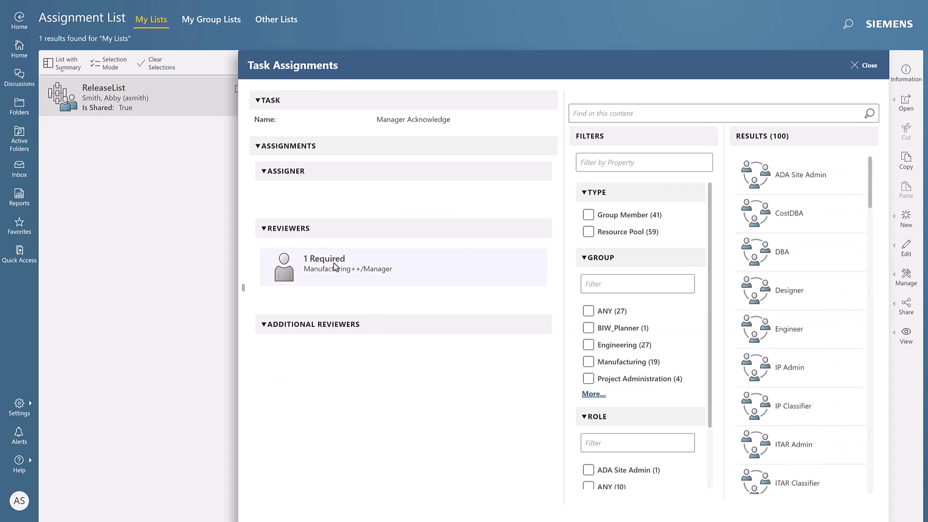
{"action": "left_click", "coordinate": [333, 262]}
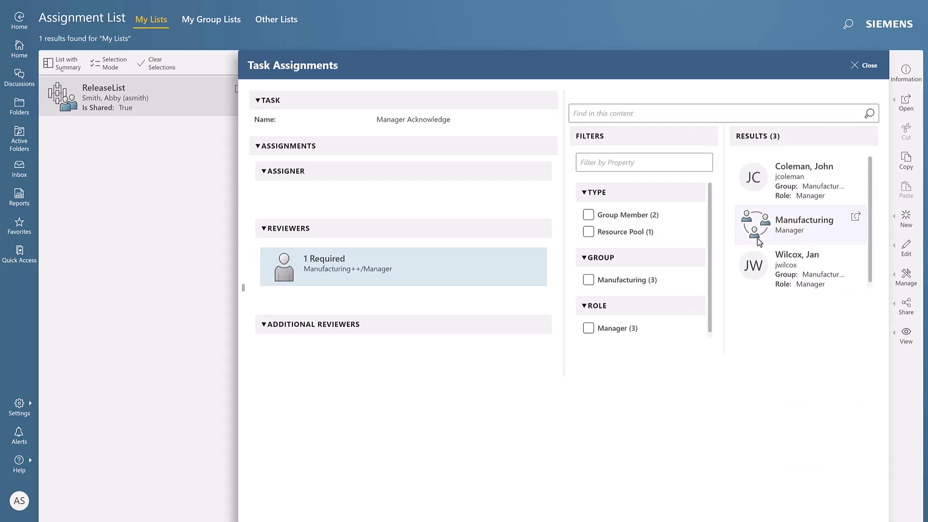
{"action": "left_click", "coordinate": [750, 269]}
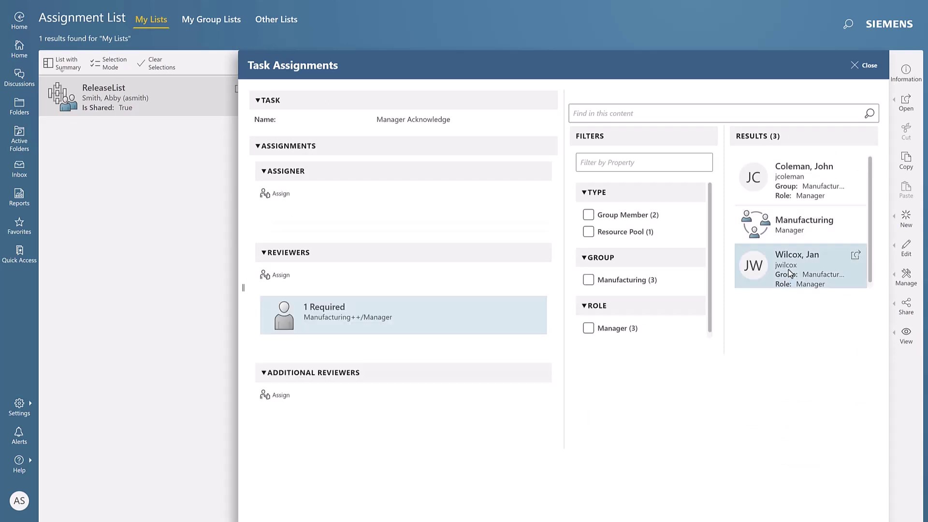
{"action": "left_click", "coordinate": [274, 275]}
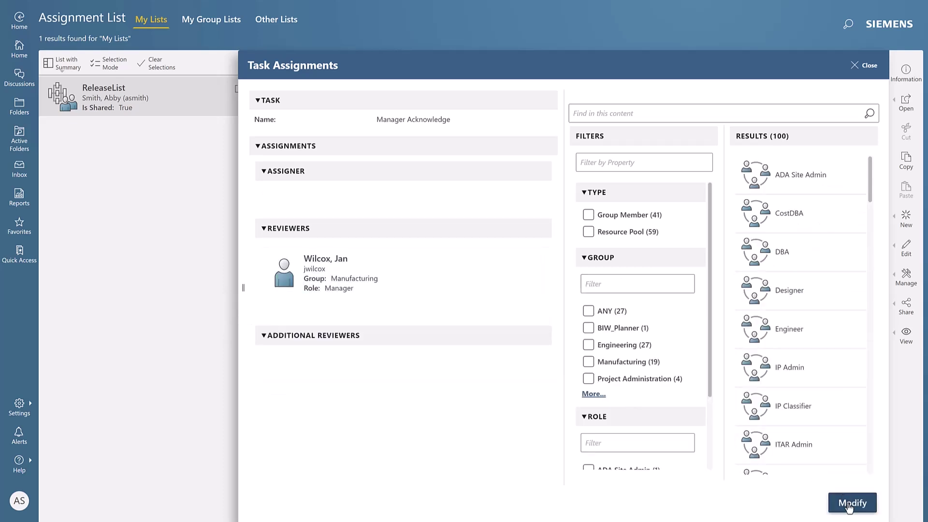
{"action": "left_click", "coordinate": [849, 504]}
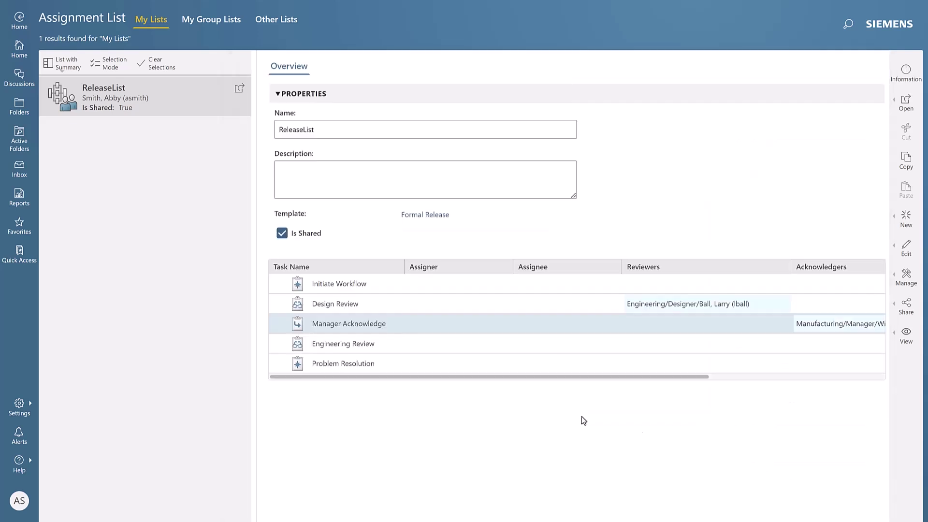
Fill the Engineering Review task's 2 Required slot with two Engineering engineers and confirm
{"action": "double_click", "coordinate": [335, 343]}
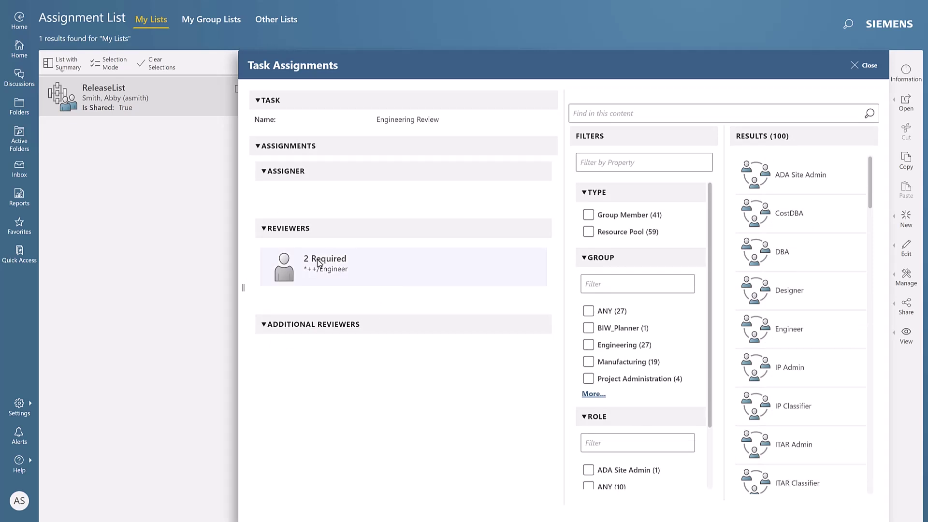
{"action": "left_click", "coordinate": [361, 271]}
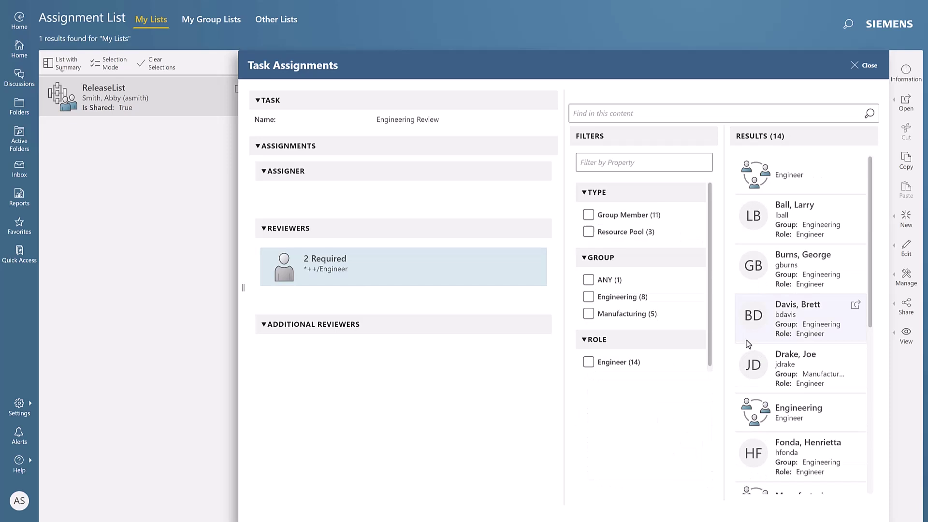
{"action": "left_click", "coordinate": [789, 336]}
{"action": "left_click", "coordinate": [800, 275], "text": "ctrl"}
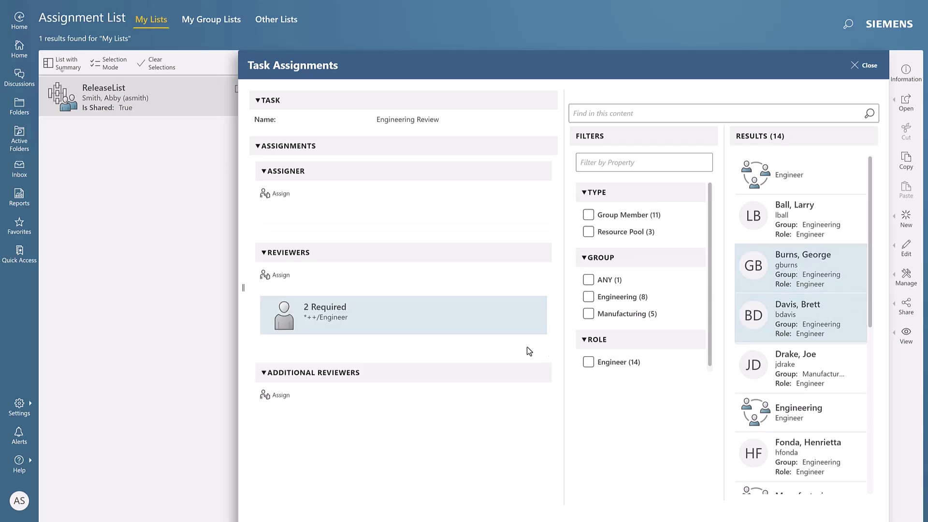
{"action": "left_click", "coordinate": [270, 274]}
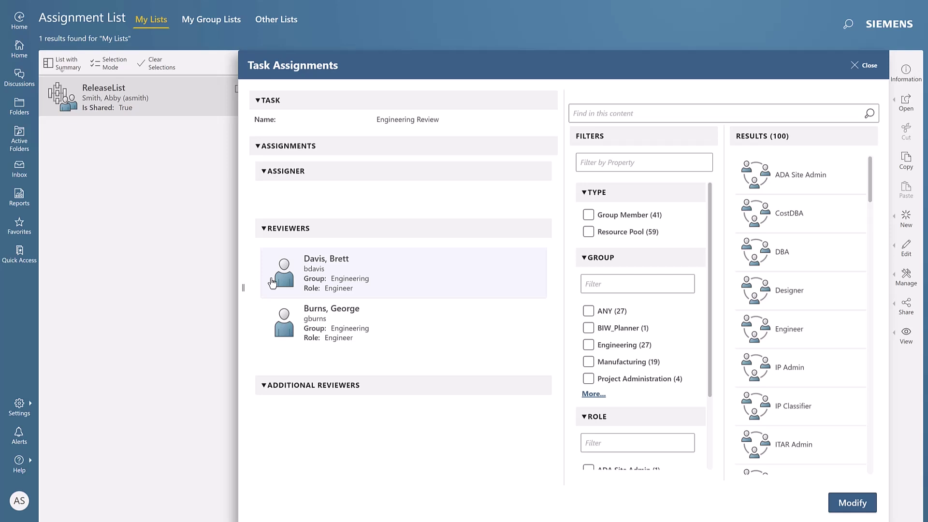
{"action": "left_click", "coordinate": [838, 503]}
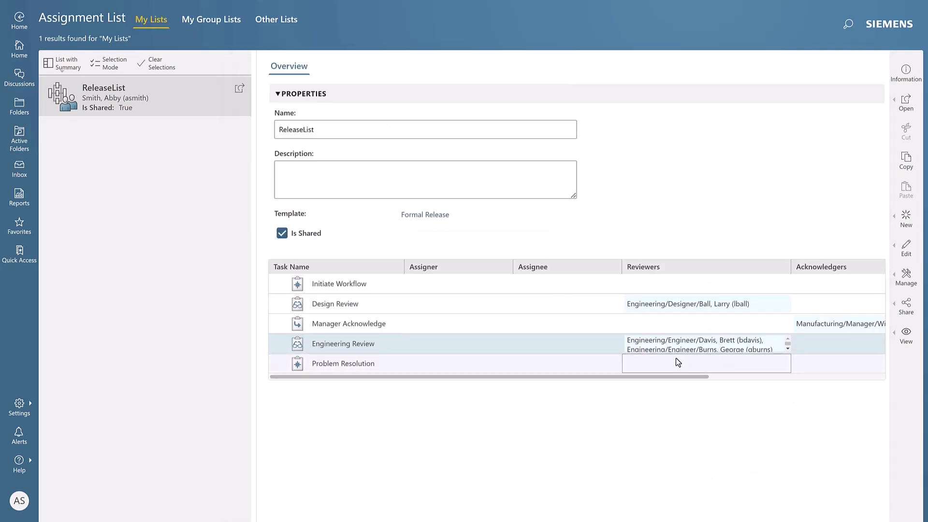
{"action": "scroll", "coordinate": [679, 363], "scroll_direction": "right", "scroll_amount": 3}
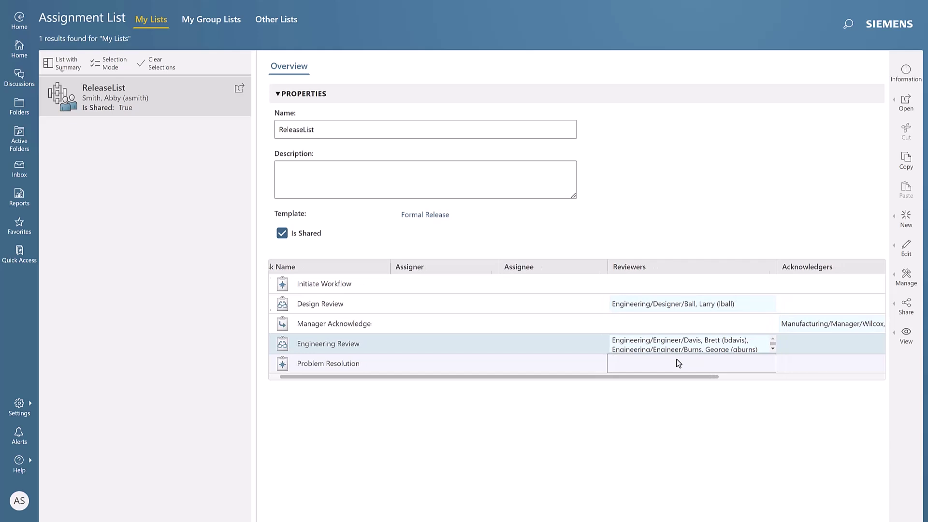
{"action": "scroll", "coordinate": [679, 364], "scroll_direction": "right", "scroll_amount": 2}
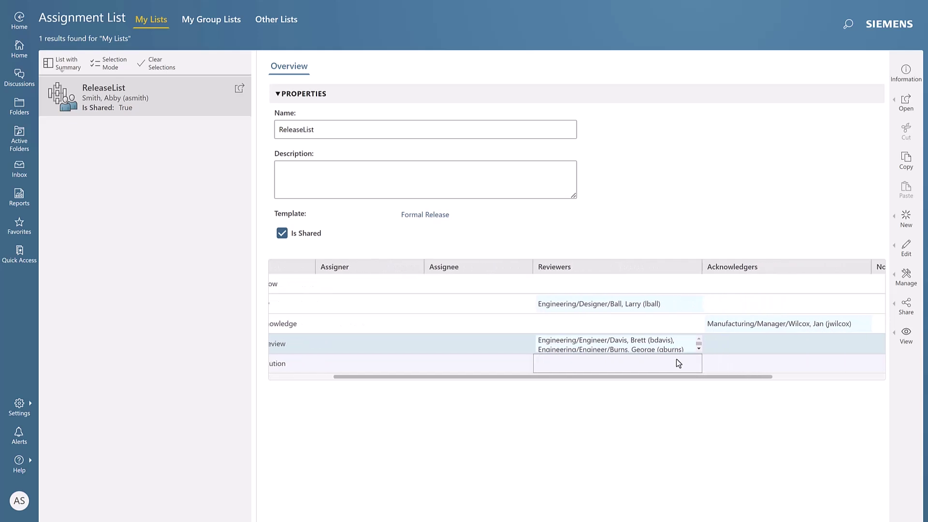
{"action": "scroll", "coordinate": [676, 358], "scroll_direction": "right", "scroll_amount": 2}
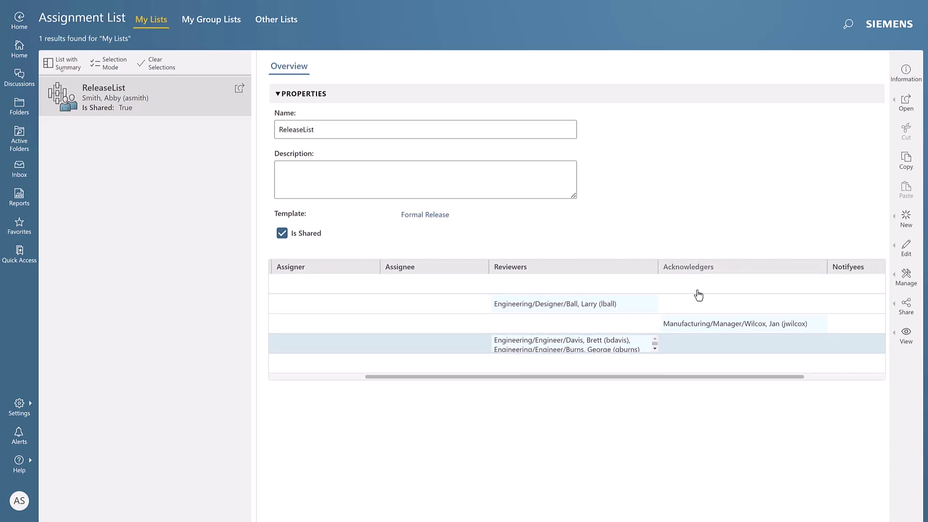
{"action": "scroll", "coordinate": [652, 365], "scroll_direction": "left", "scroll_amount": 6}
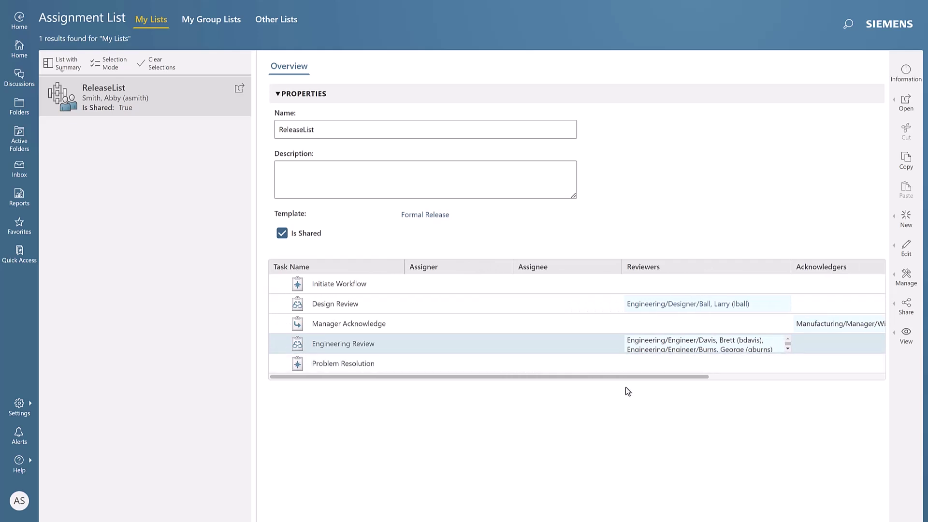
Save the ReleaseList assignment edits with Edit > Save Edits
{"action": "left_click", "coordinate": [902, 260]}
{"action": "left_click", "coordinate": [852, 248]}
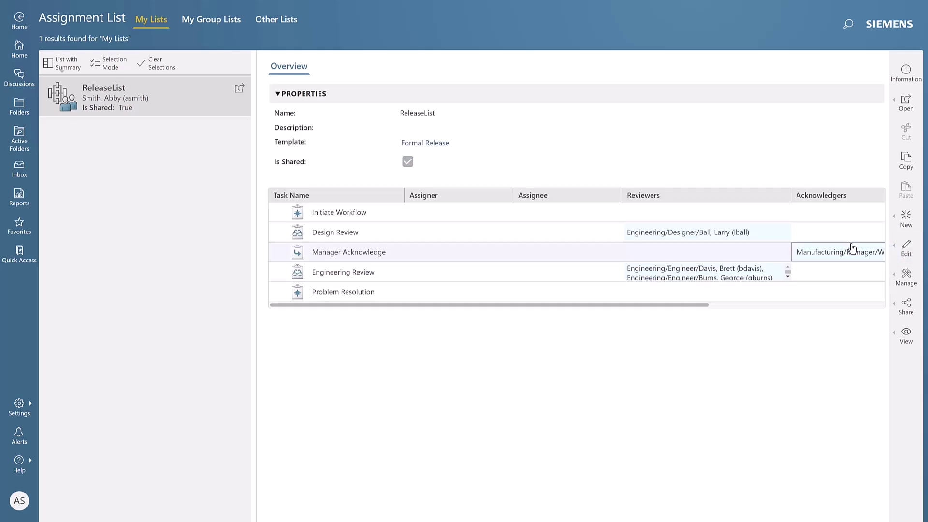
{"action": "scroll", "coordinate": [796, 297], "scroll_direction": "right", "scroll_amount": 5}
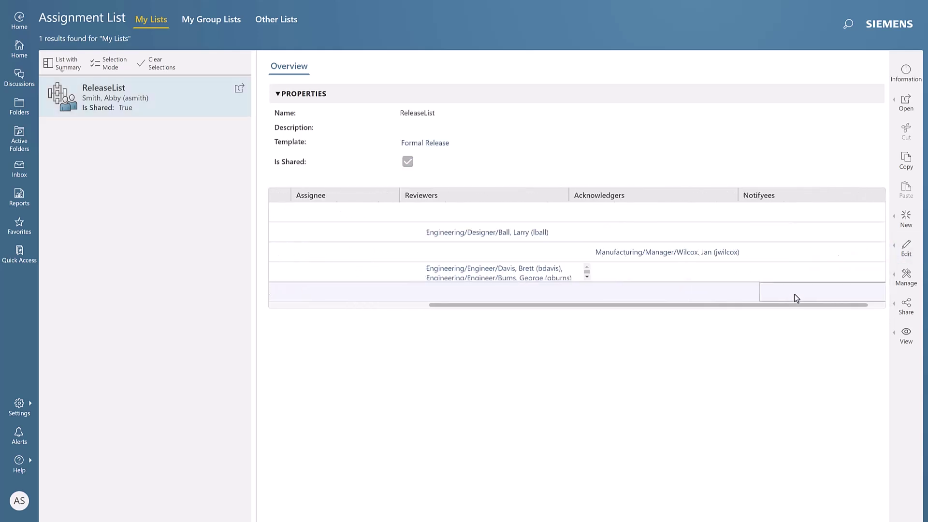
{"action": "scroll", "coordinate": [794, 294], "scroll_direction": "left", "scroll_amount": 5}
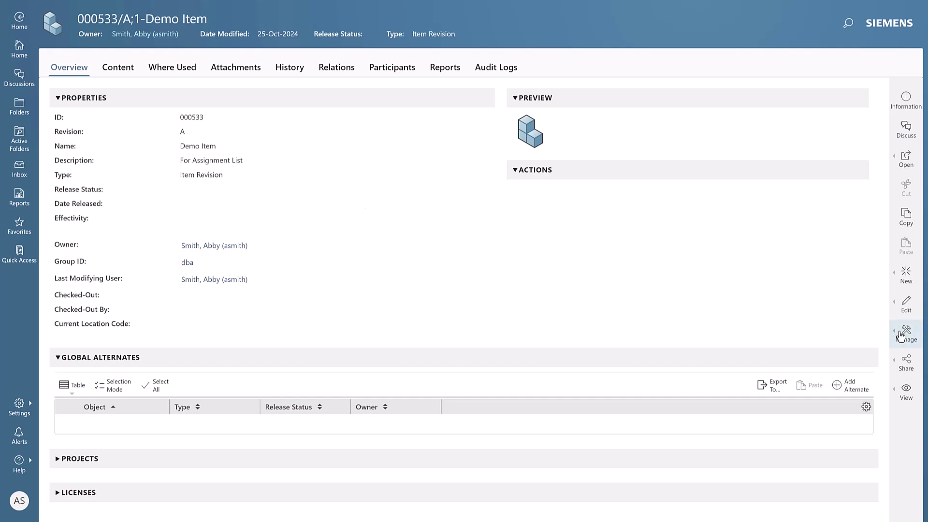
Start Submit to Workflow for Demo Item, show All templates, and choose Formal Release
{"action": "left_click", "coordinate": [902, 333]}
{"action": "left_click", "coordinate": [854, 334]}
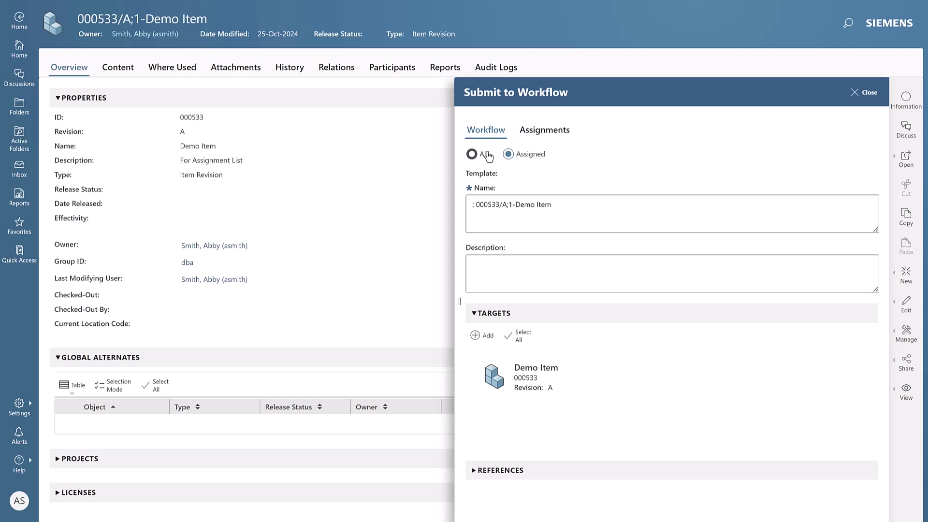
{"action": "left_click", "coordinate": [487, 154]}
{"action": "left_click", "coordinate": [517, 188]}
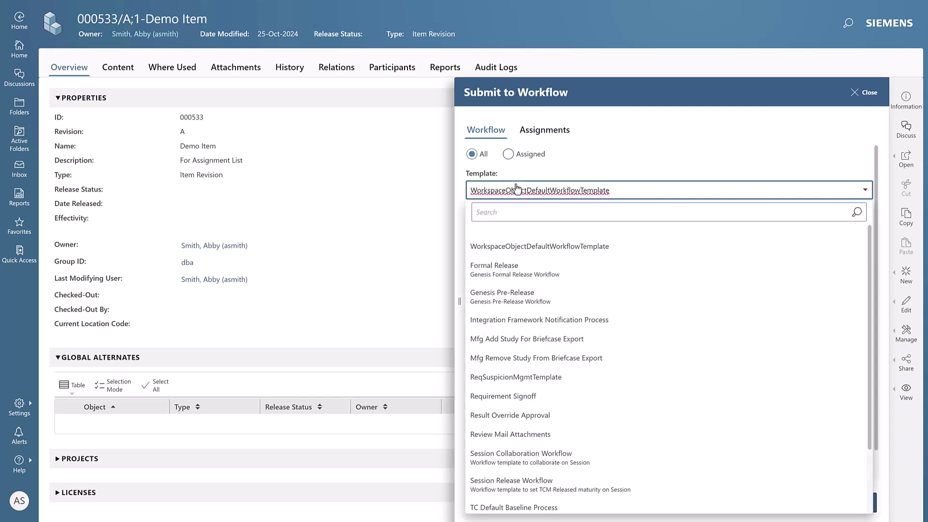
{"action": "left_click", "coordinate": [517, 188]}
{"action": "left_click", "coordinate": [517, 186]}
{"action": "left_click", "coordinate": [528, 271]}
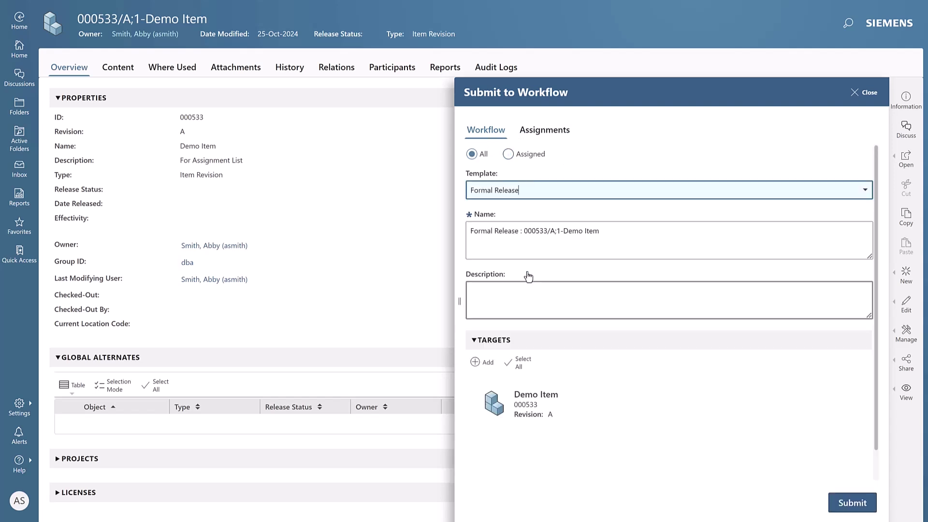
Select ReleaseList as the assignment list on the Assignments tab
{"action": "left_click", "coordinate": [536, 131]}
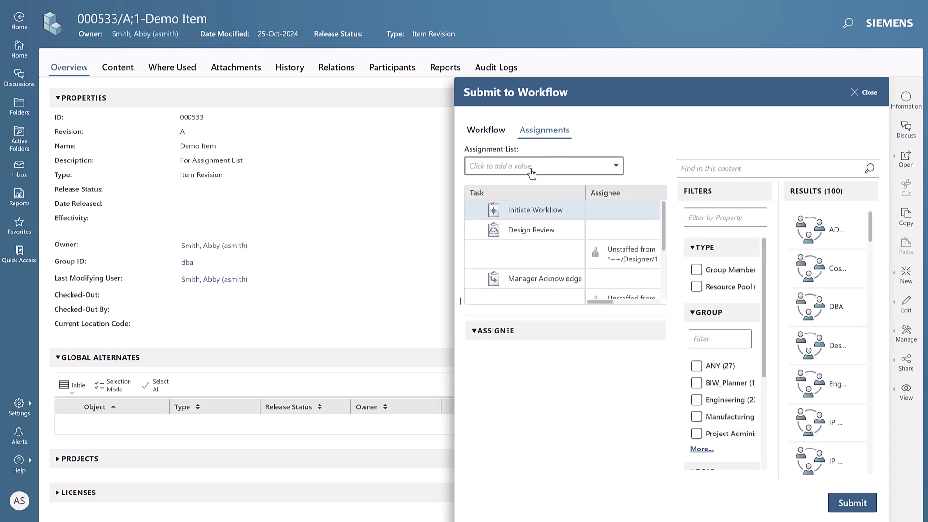
{"action": "left_click", "coordinate": [532, 173]}
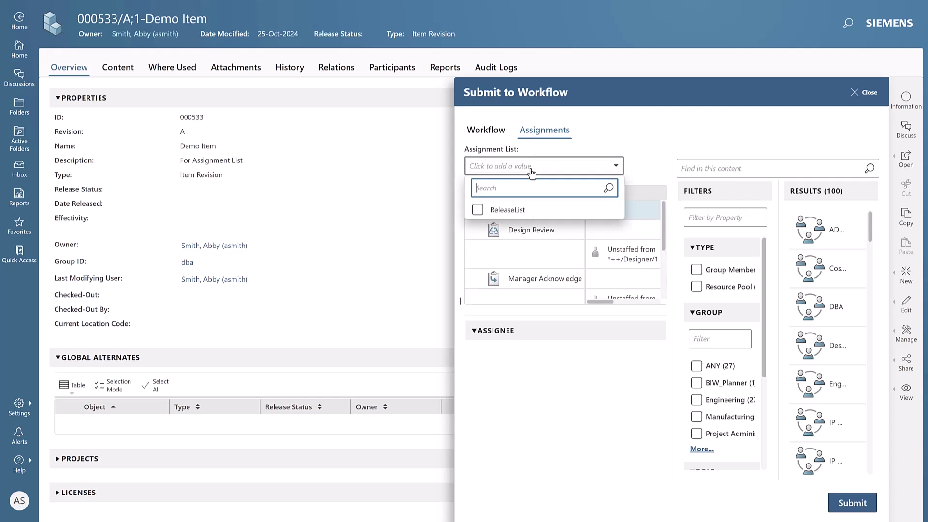
{"action": "left_click", "coordinate": [499, 216]}
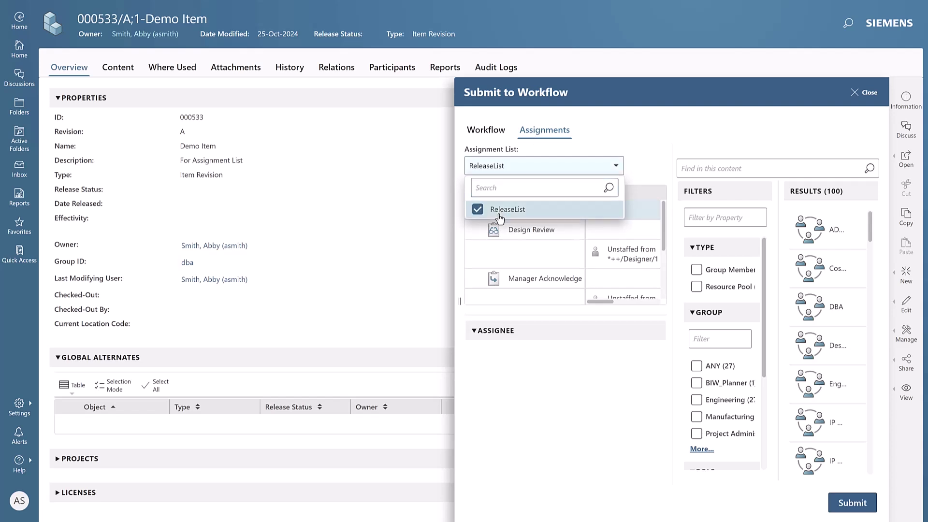
{"action": "left_click", "coordinate": [529, 381]}
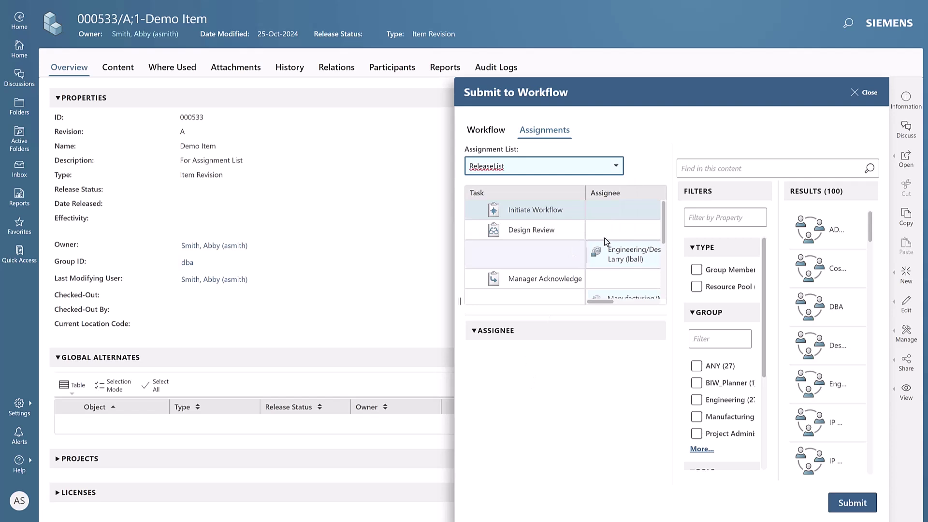
Check the task assignees filled from ReleaseList and submit Demo Item to the workflow
{"action": "scroll", "coordinate": [602, 253], "scroll_direction": "down", "scroll_amount": 1}
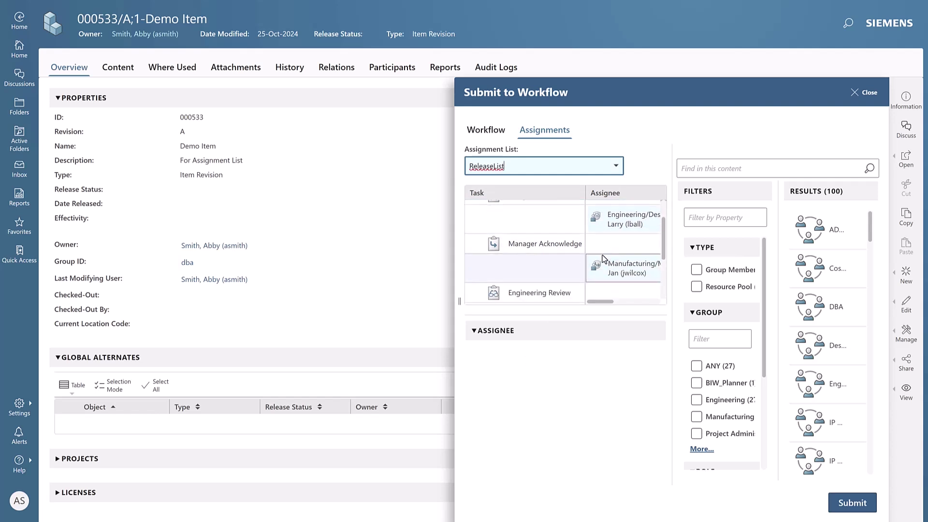
{"action": "scroll", "coordinate": [604, 260], "scroll_direction": "down", "scroll_amount": 2}
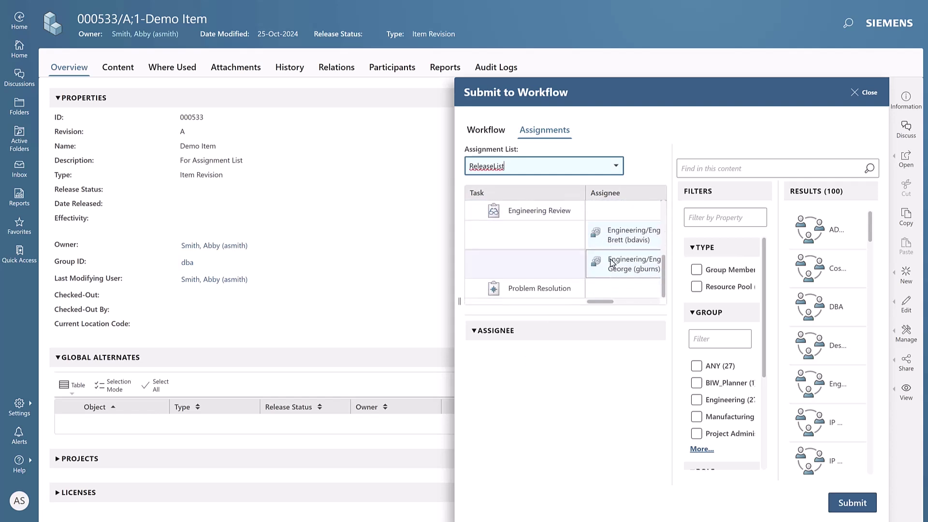
{"action": "scroll", "coordinate": [612, 264], "scroll_direction": "up", "scroll_amount": 3}
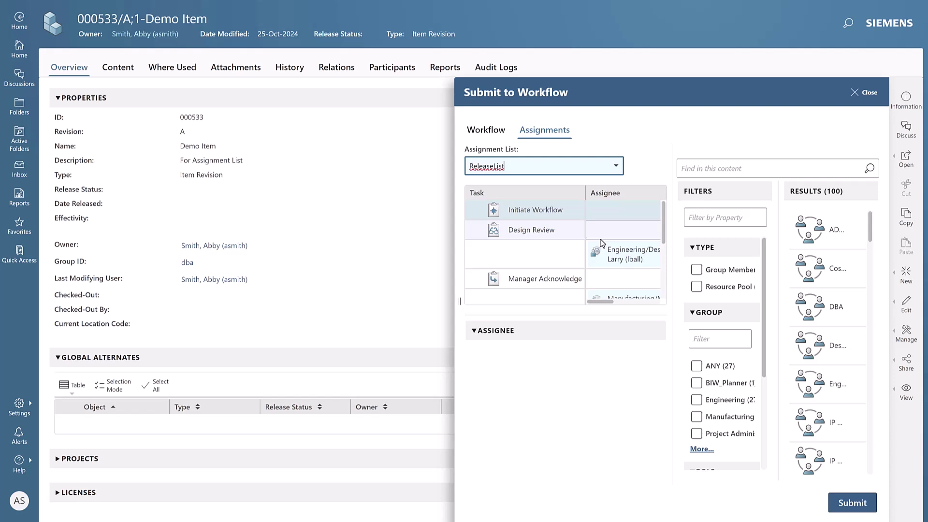
{"action": "left_click", "coordinate": [860, 505]}
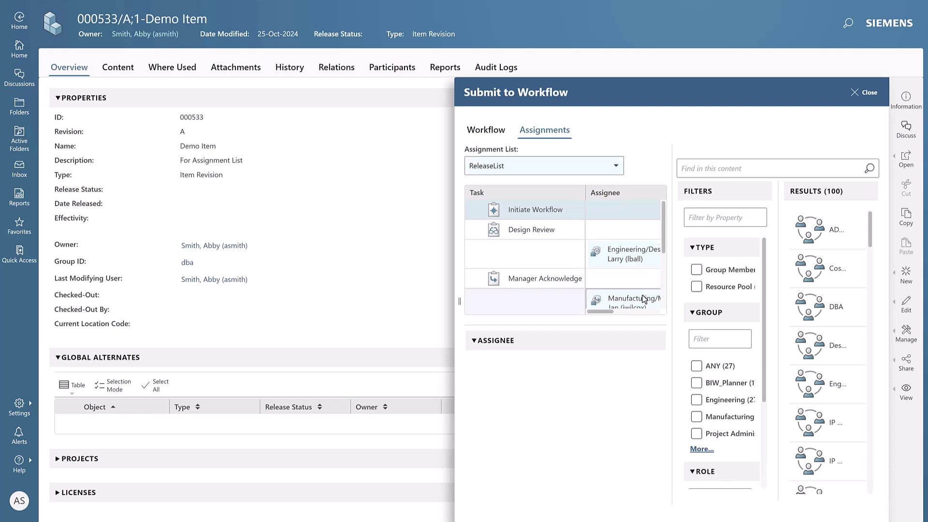